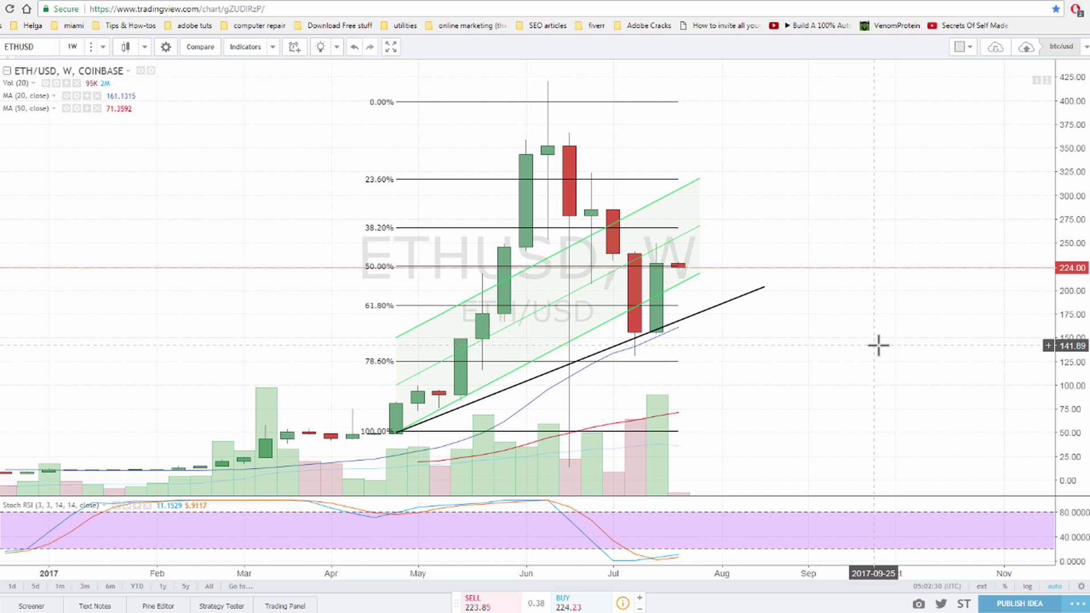
Step: Pan the weekly chart and briefly select the Fibonacci retracement to inspect it
left_click_drag(783, 369, 825, 367)
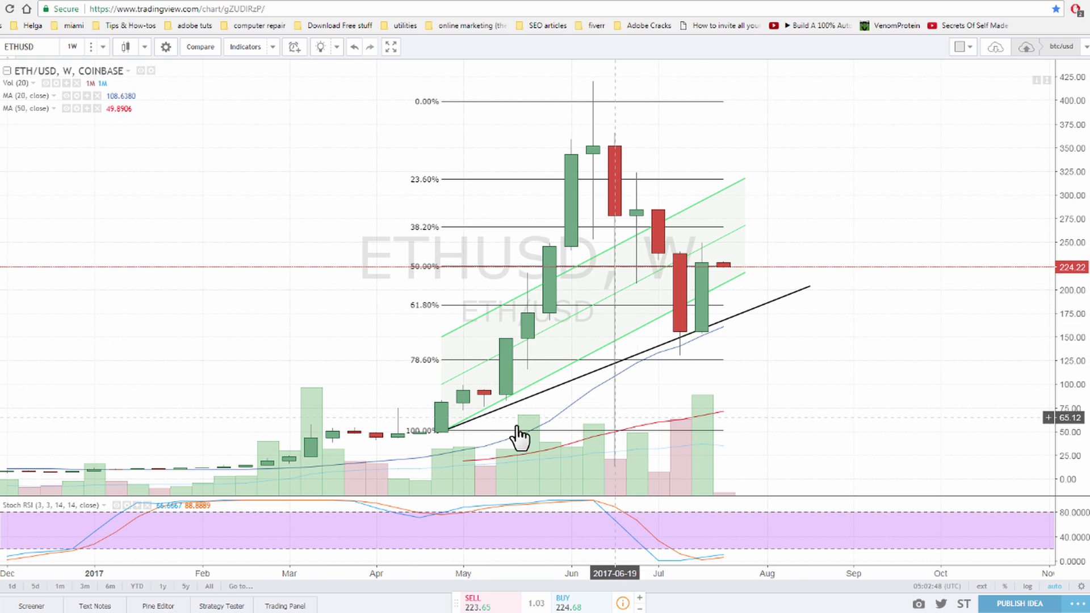
left_click_drag(823, 367, 778, 367)
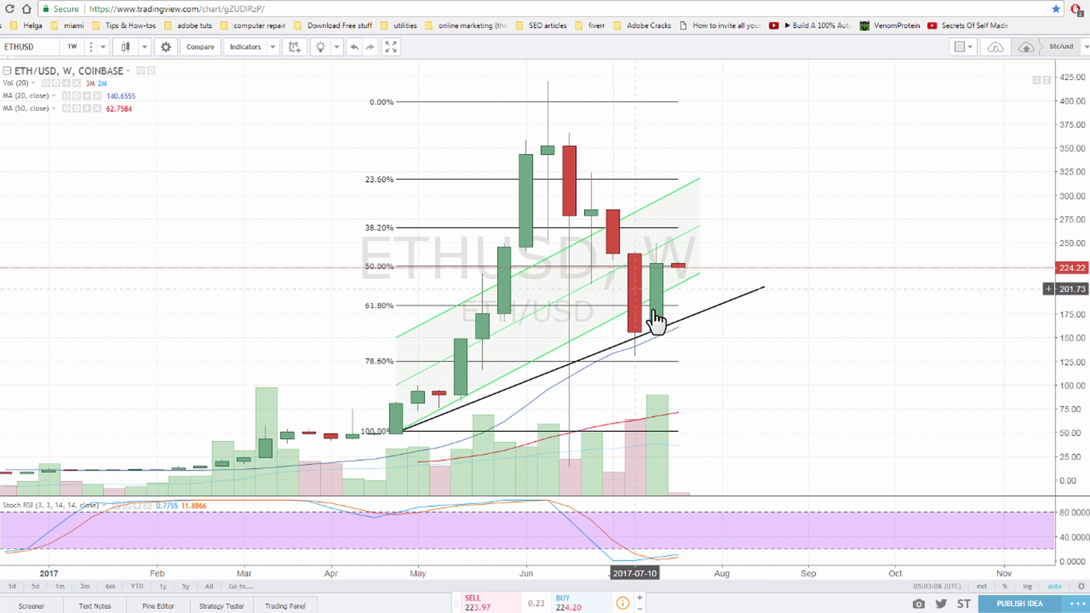
left_click(397, 432)
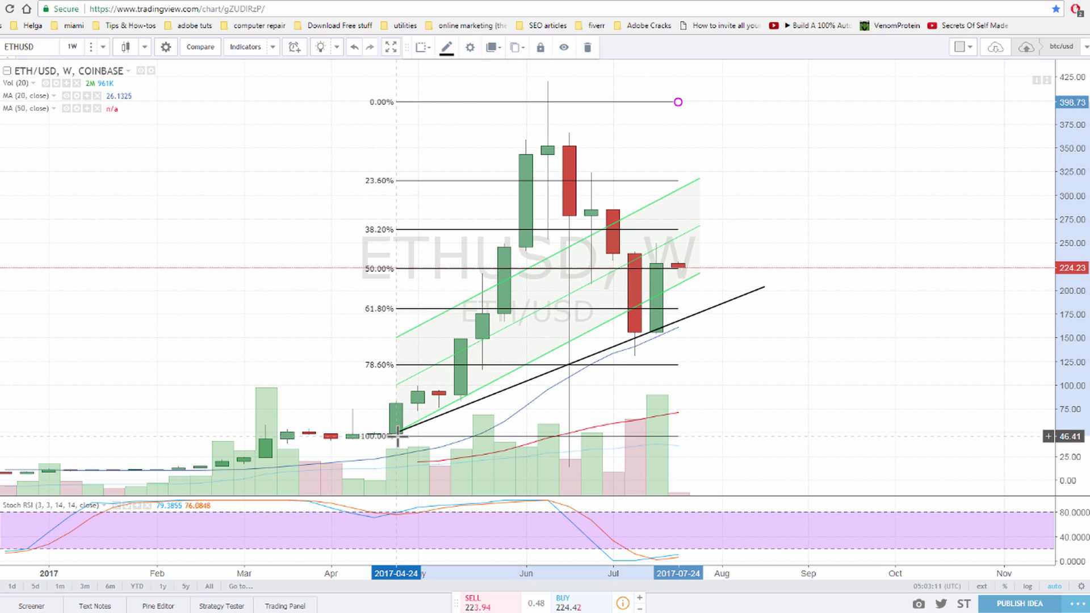
left_click(437, 419)
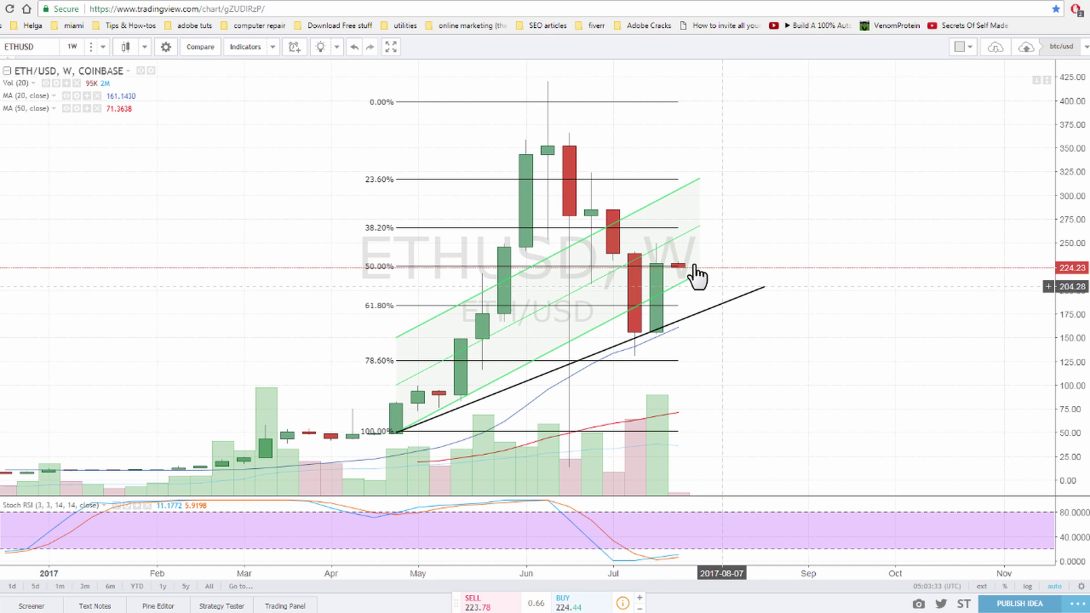
Step: Select and inspect the black trendline on the weekly chart, leaving it selected
left_click(704, 312)
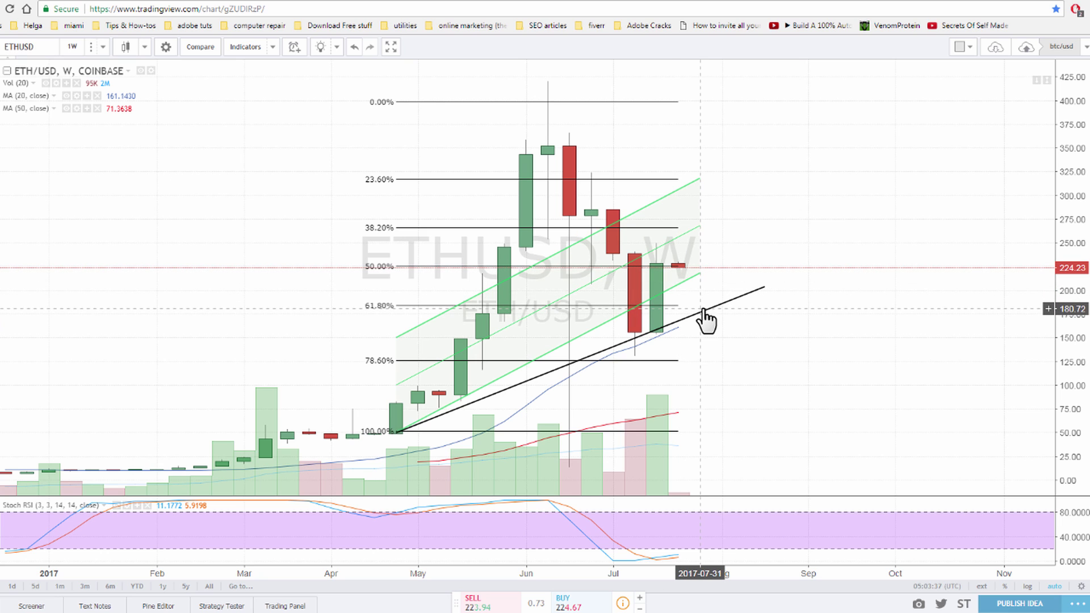
left_click(736, 273)
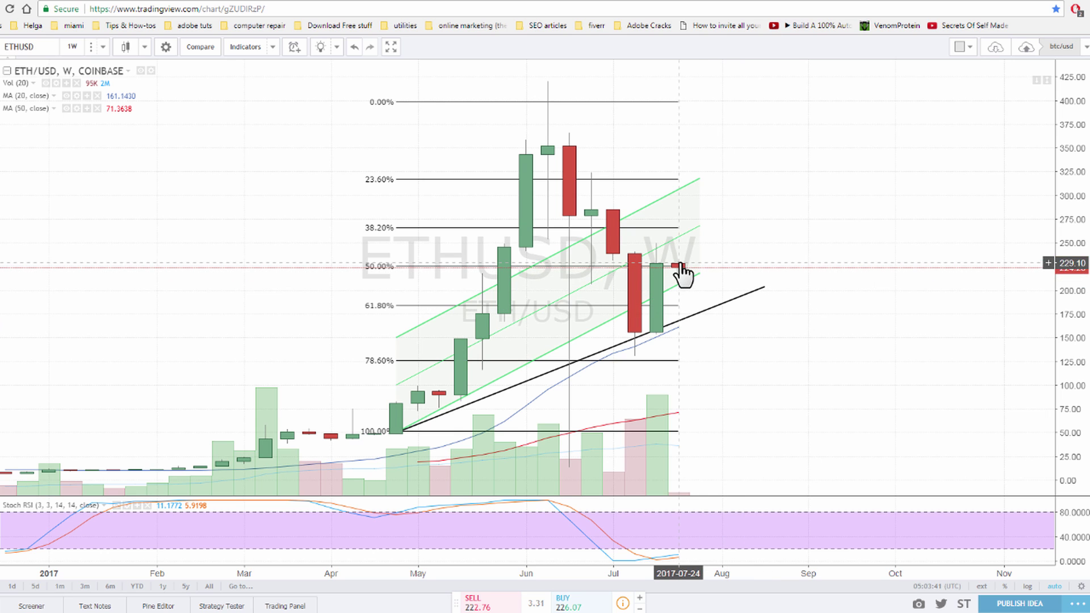
left_click(718, 306)
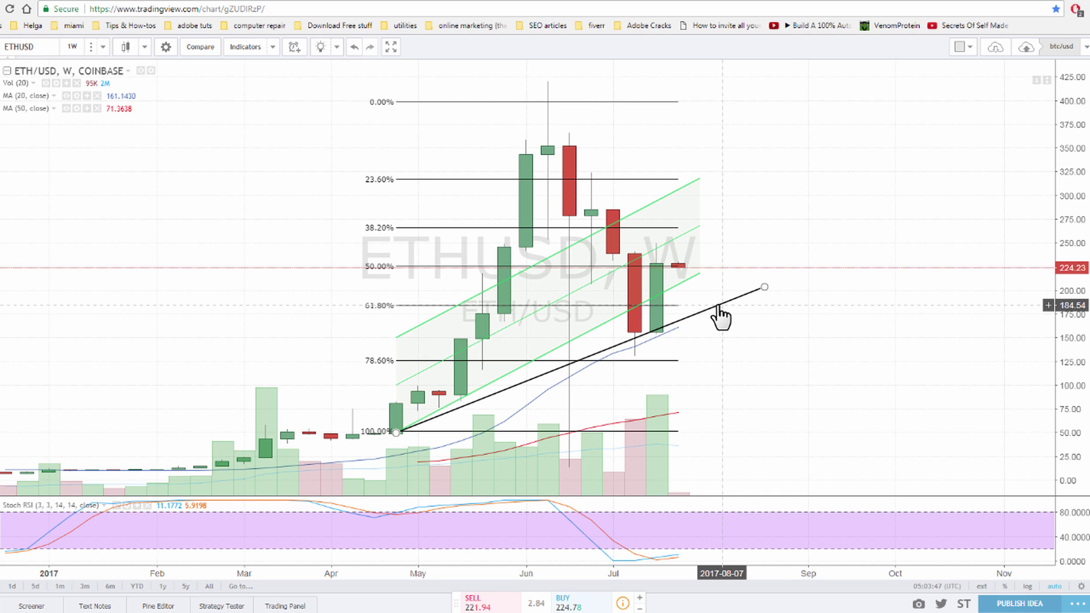
left_click(765, 373)
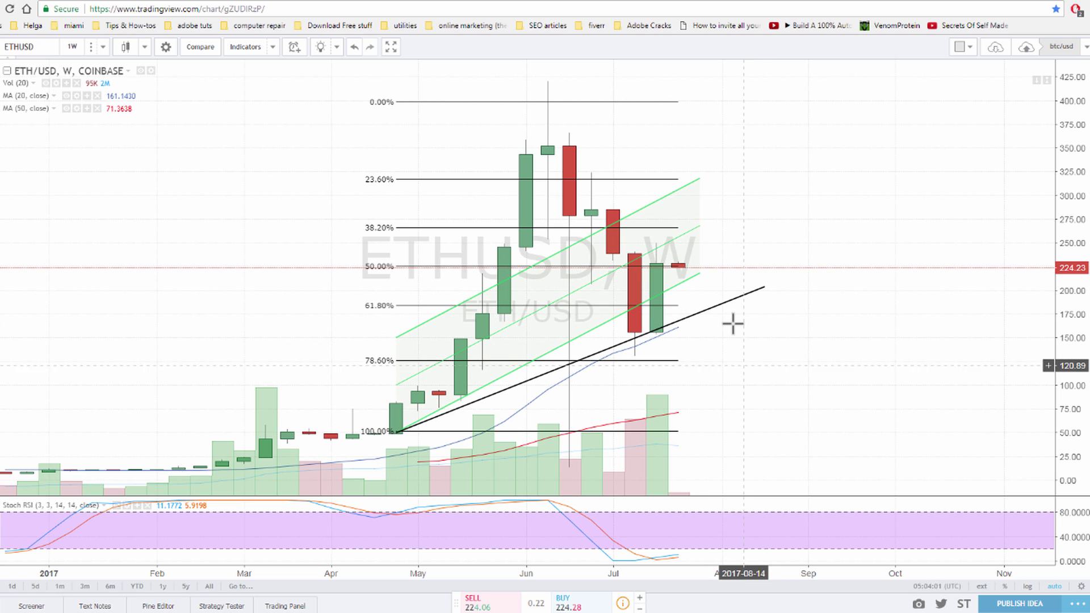
left_click(764, 288)
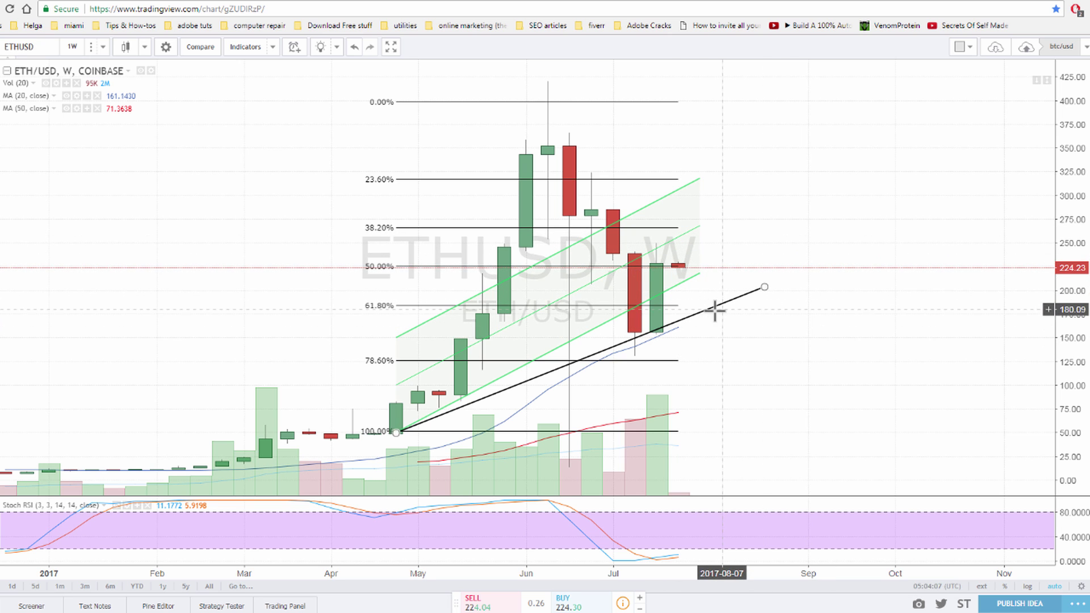
left_click_drag(776, 365, 834, 375)
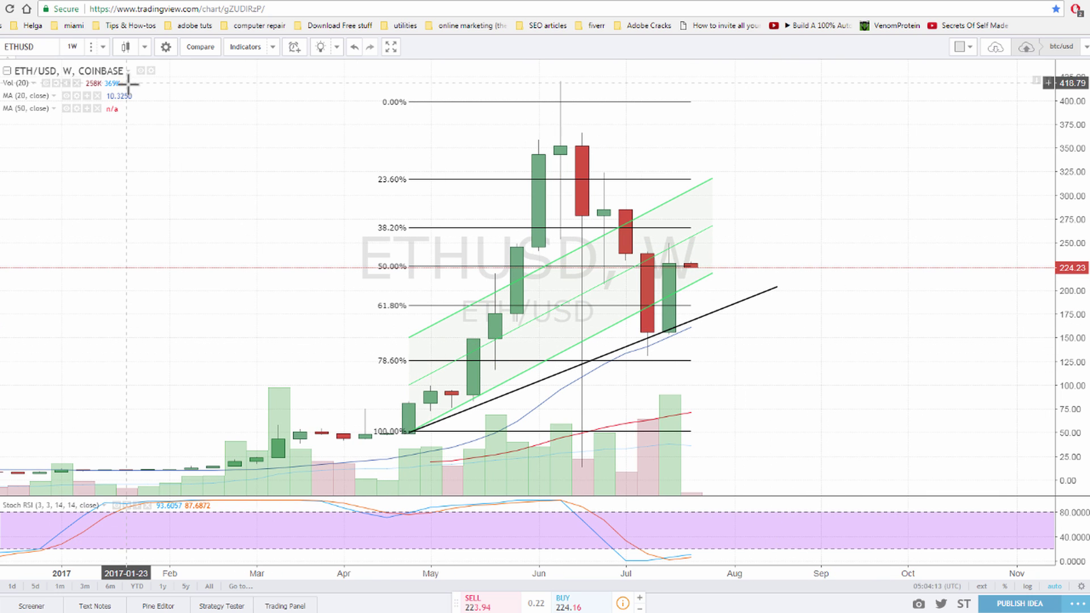
Step: Switch ETH/USD to 1-day candles and zoom out to show roughly April through August
left_click(73, 48)
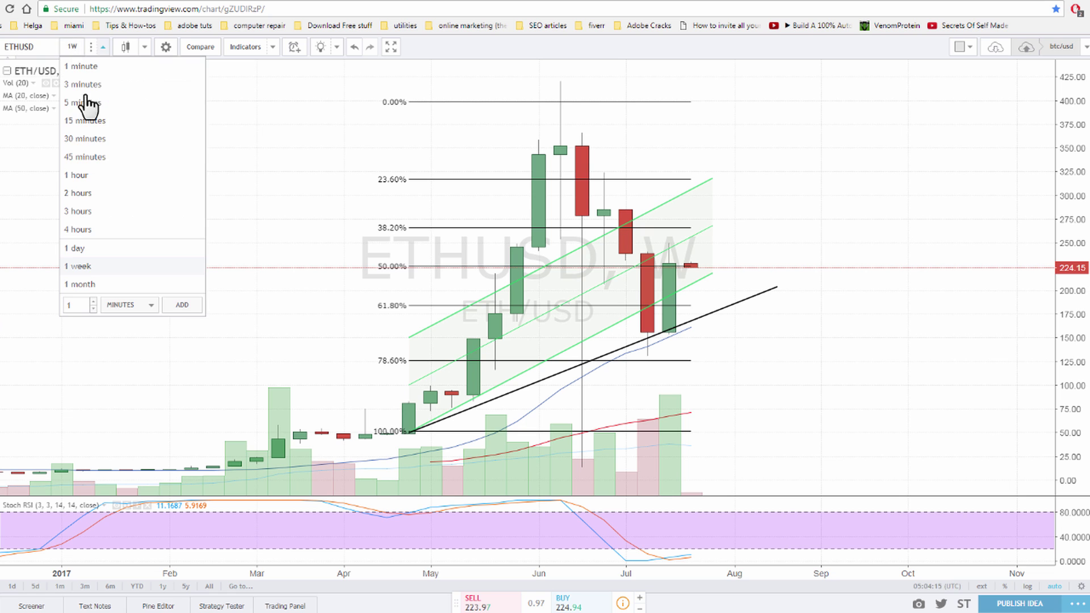
left_click(111, 250)
scroll(892, 341, "down", 5)
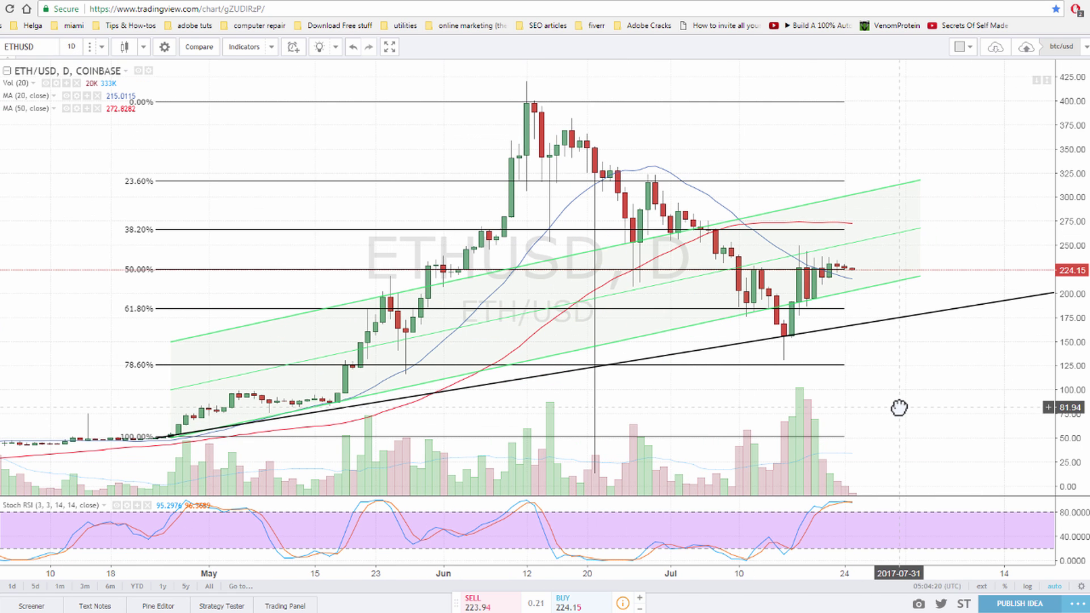
scroll(912, 408, "down", 3)
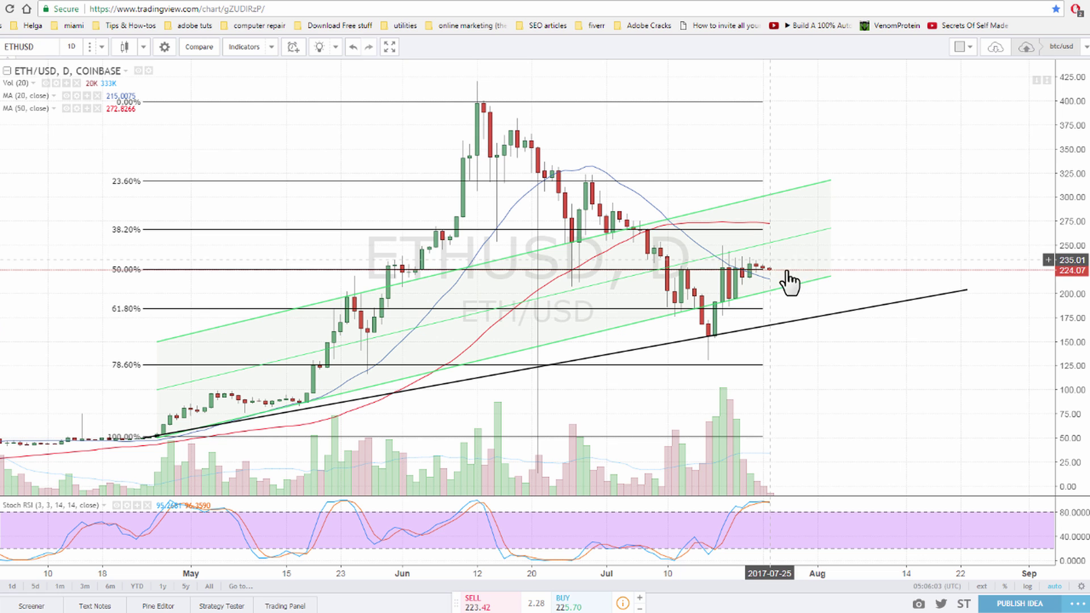
left_click_drag(808, 231, 851, 224)
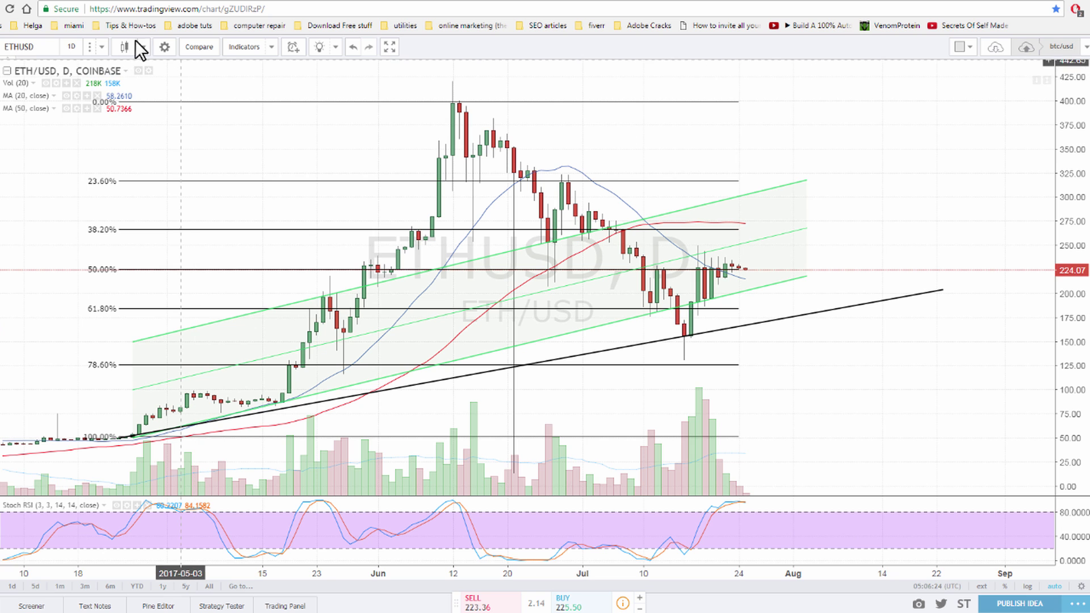
Step: Switch to 4-hour candles, then zoom out and frame history from late April with all drawings visible
left_click(74, 49)
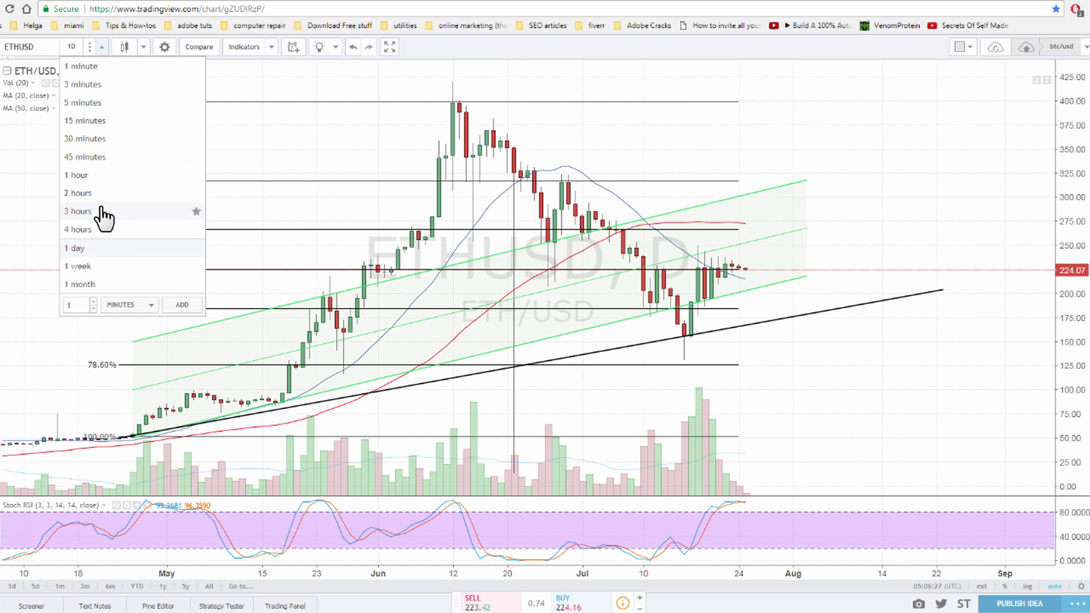
left_click(113, 231)
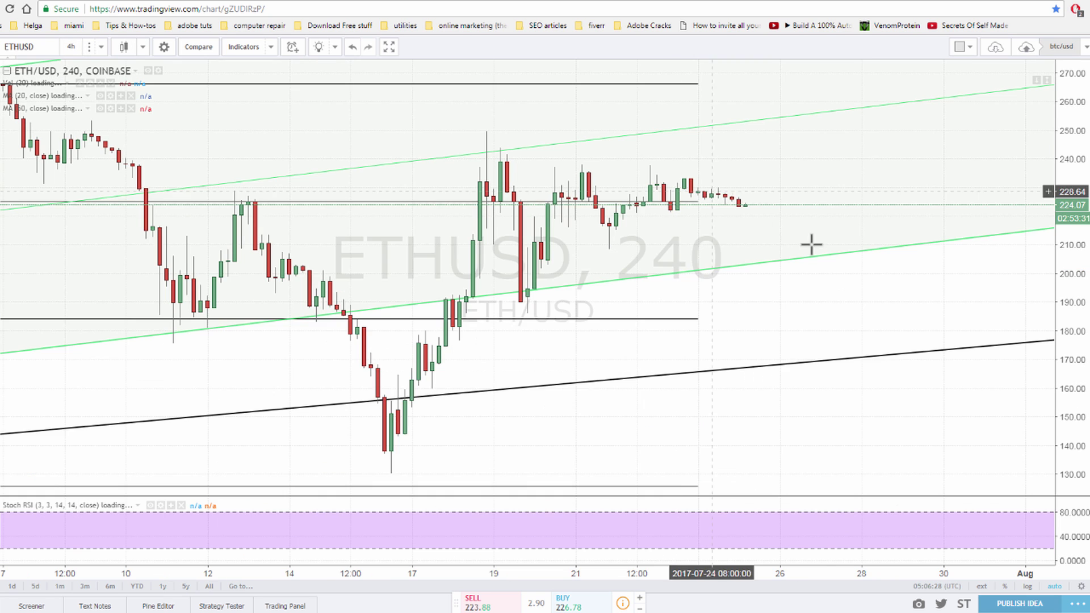
scroll(803, 324, "down", 5)
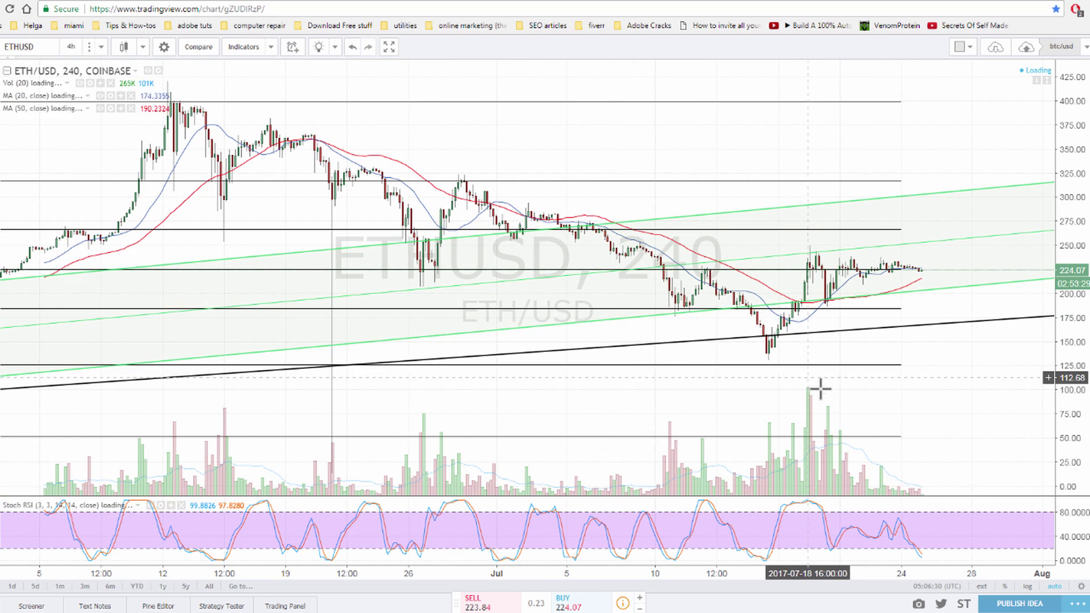
scroll(935, 373, "down", 2)
scroll(946, 391, "down", 3)
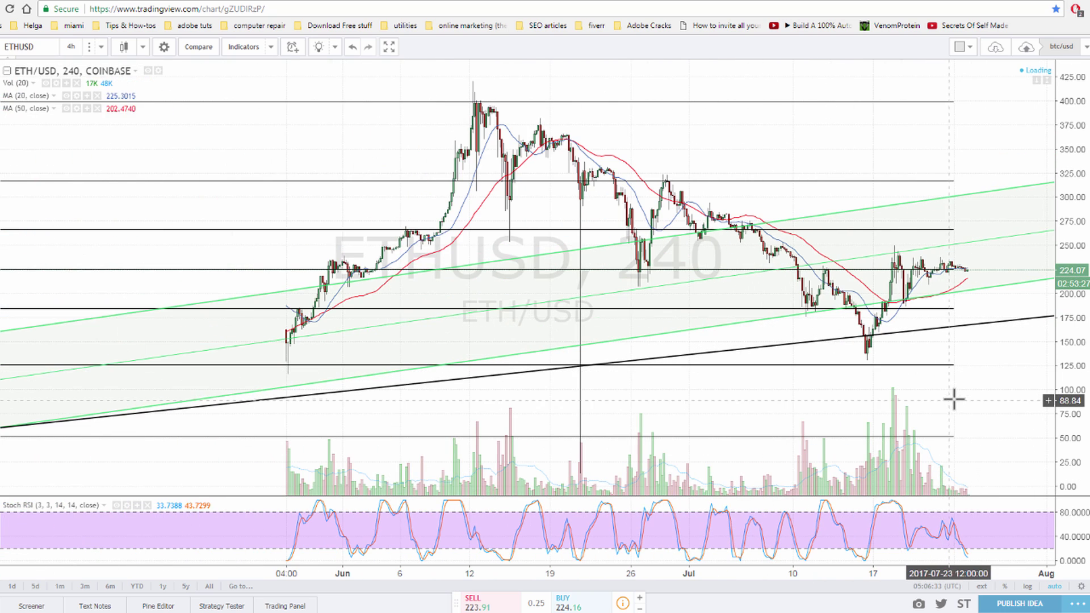
left_click_drag(949, 399, 871, 309)
scroll(926, 407, "down", 3)
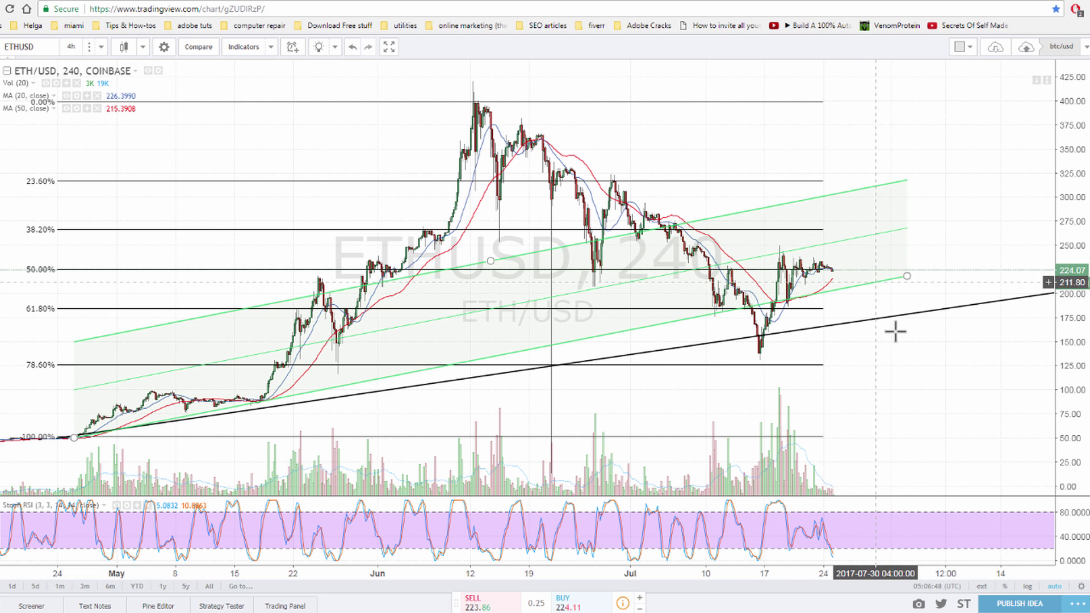
scroll(898, 368, "up", 2)
left_click_drag(769, 305, 893, 332)
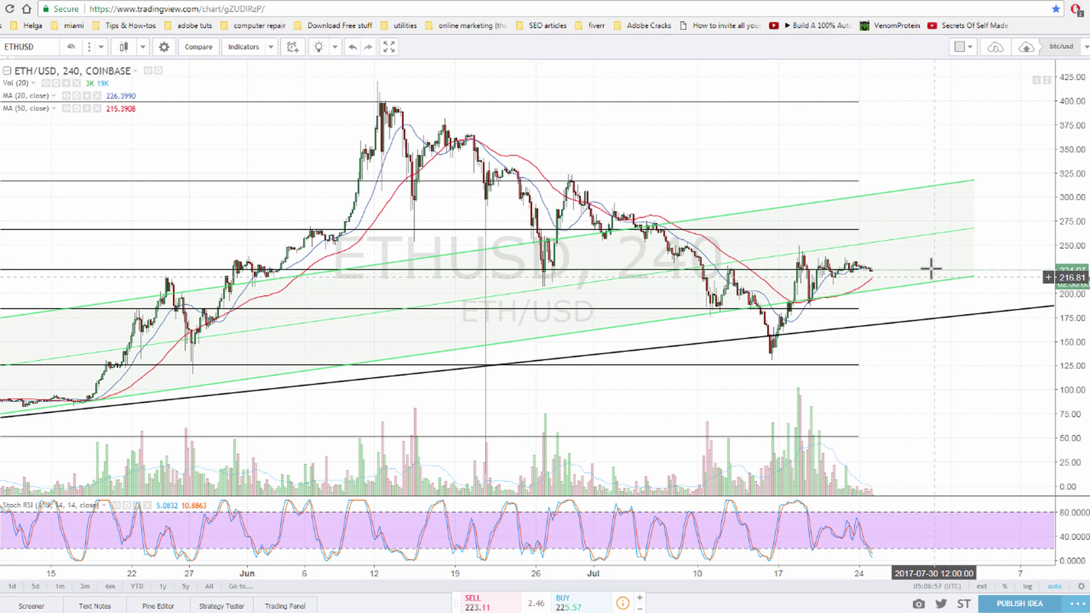
scroll(921, 288, "down", 2)
left_click_drag(981, 371, 900, 360)
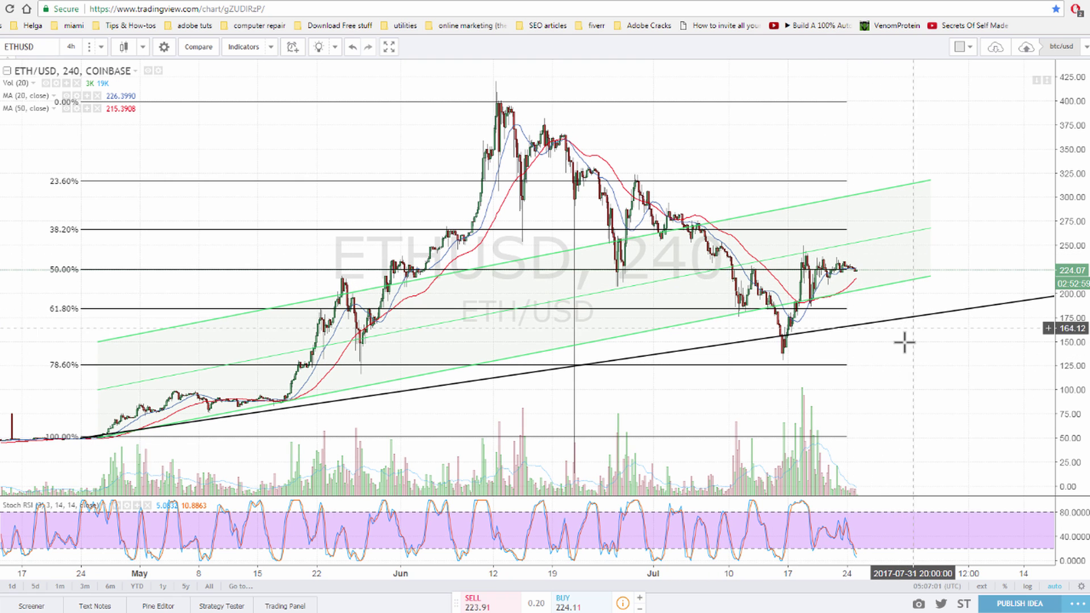
scroll(919, 361, "down", 2)
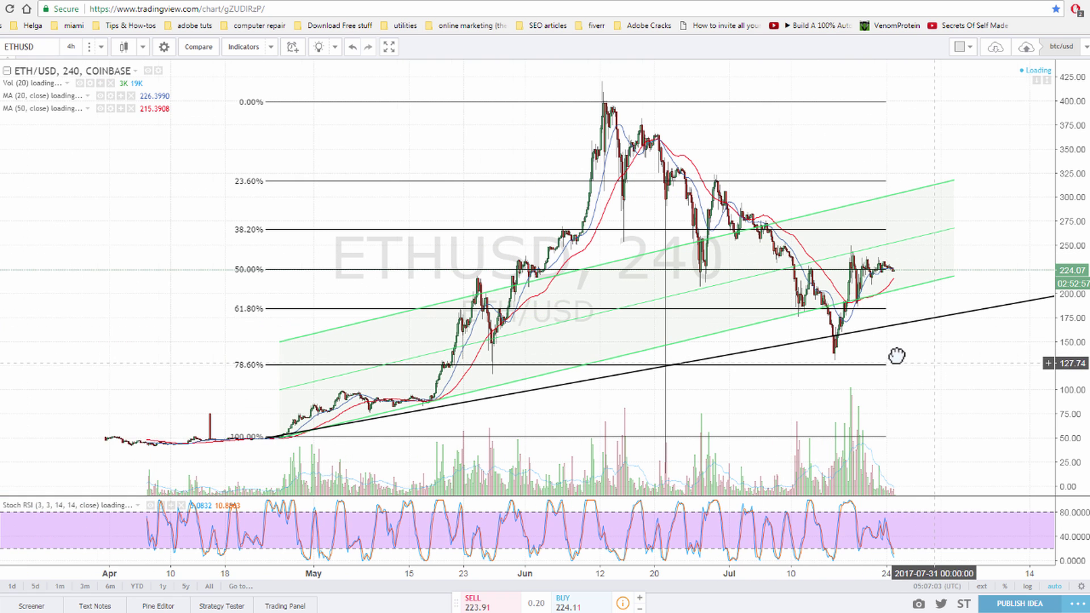
left_click_drag(903, 358, 883, 353)
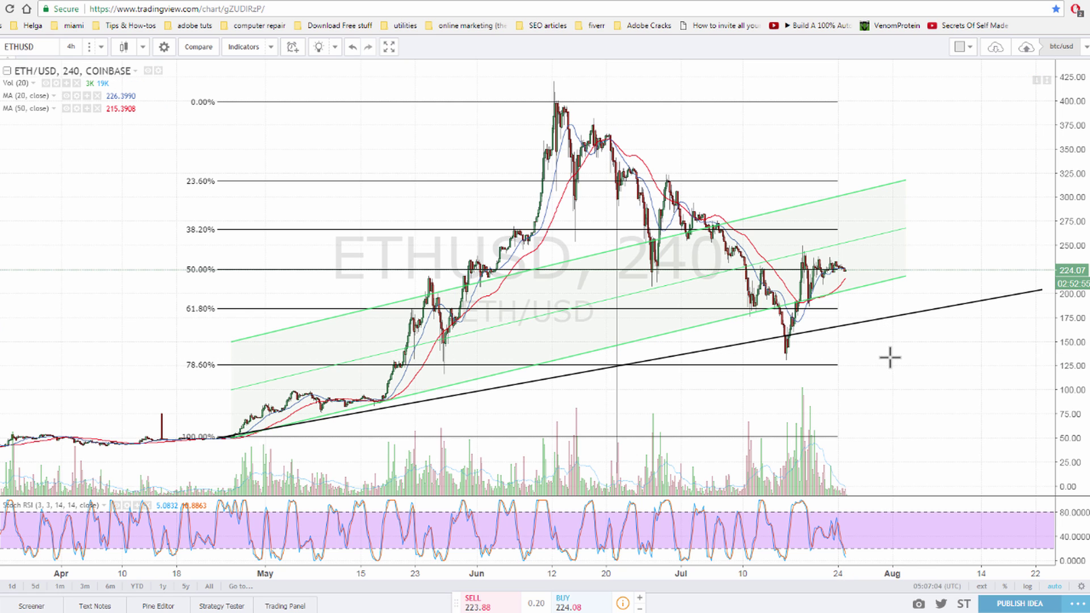
scroll(890, 358, "up", 1)
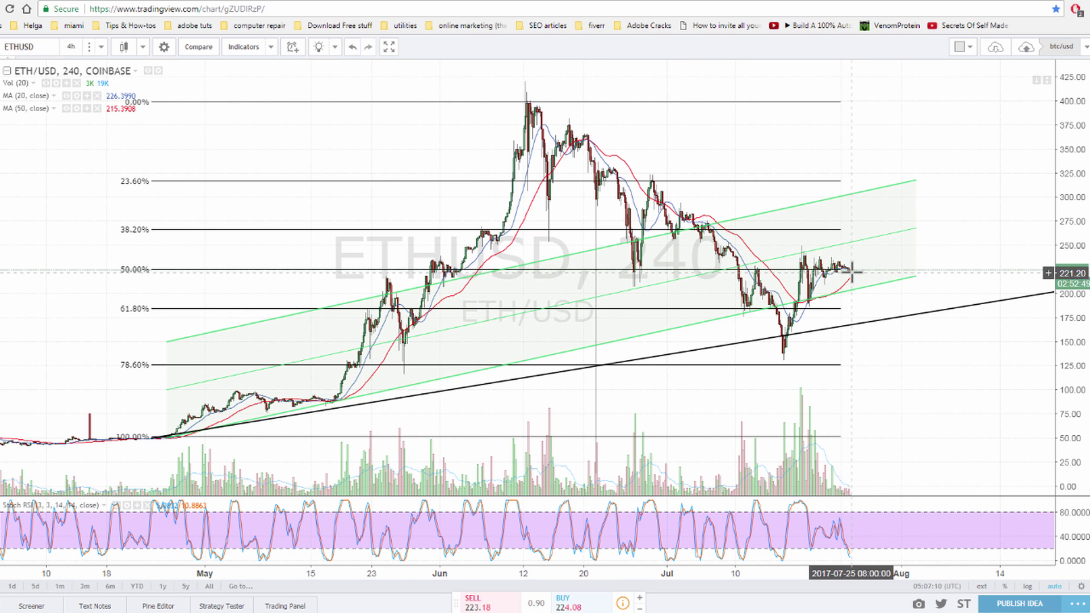
left_click(873, 302)
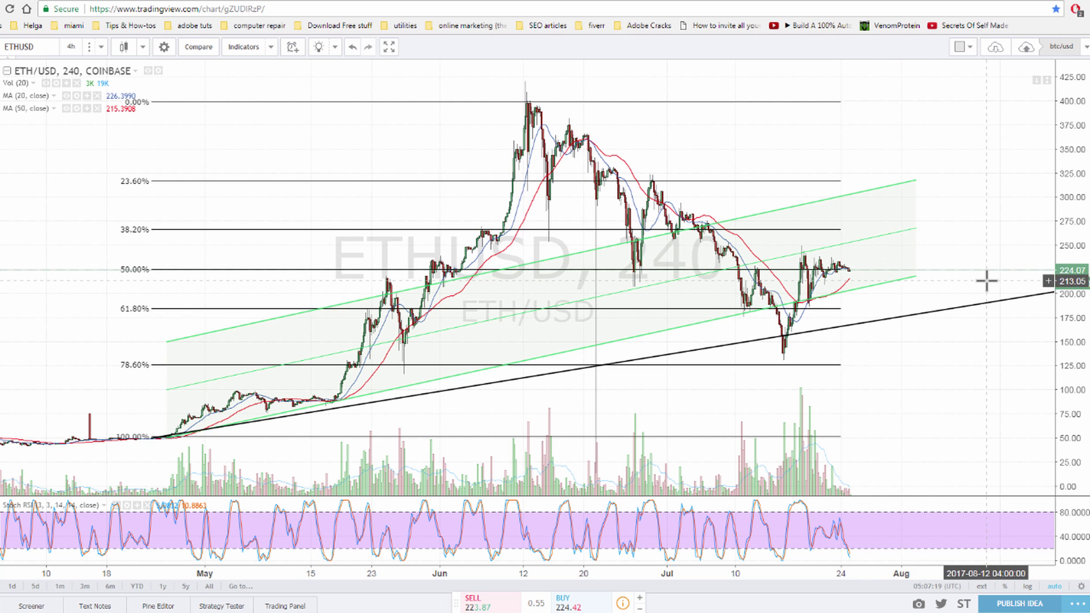
scroll(934, 380, "down", 3)
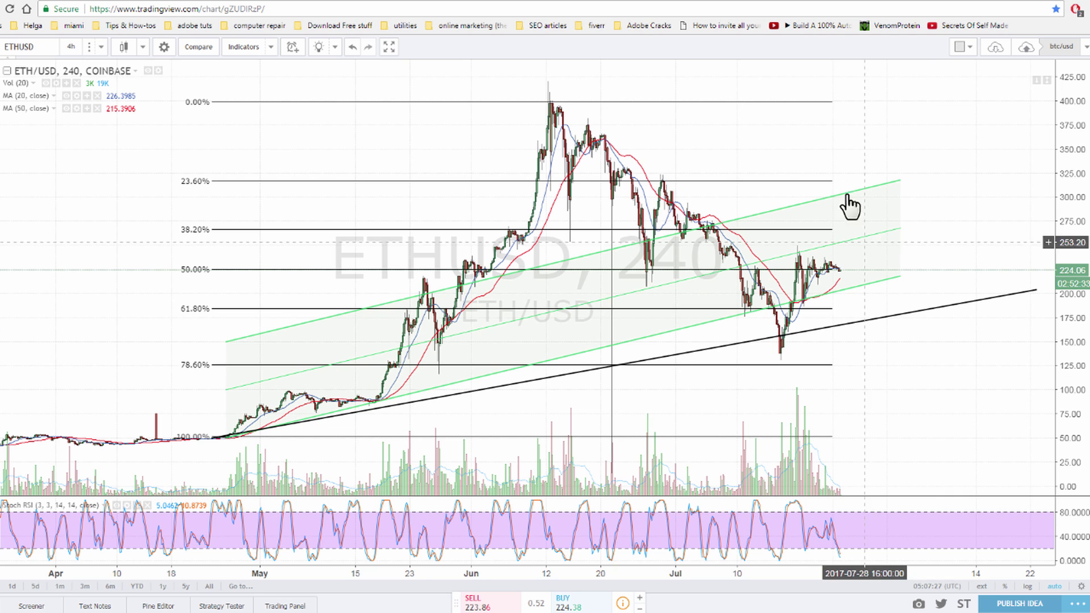
left_click(906, 309)
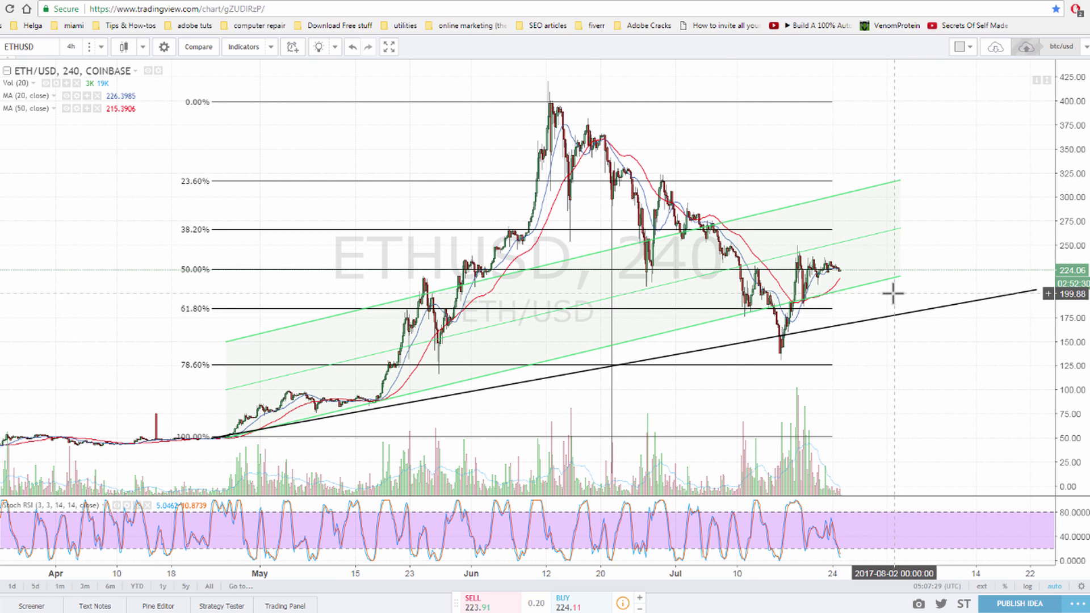
scroll(921, 384, "right", 1)
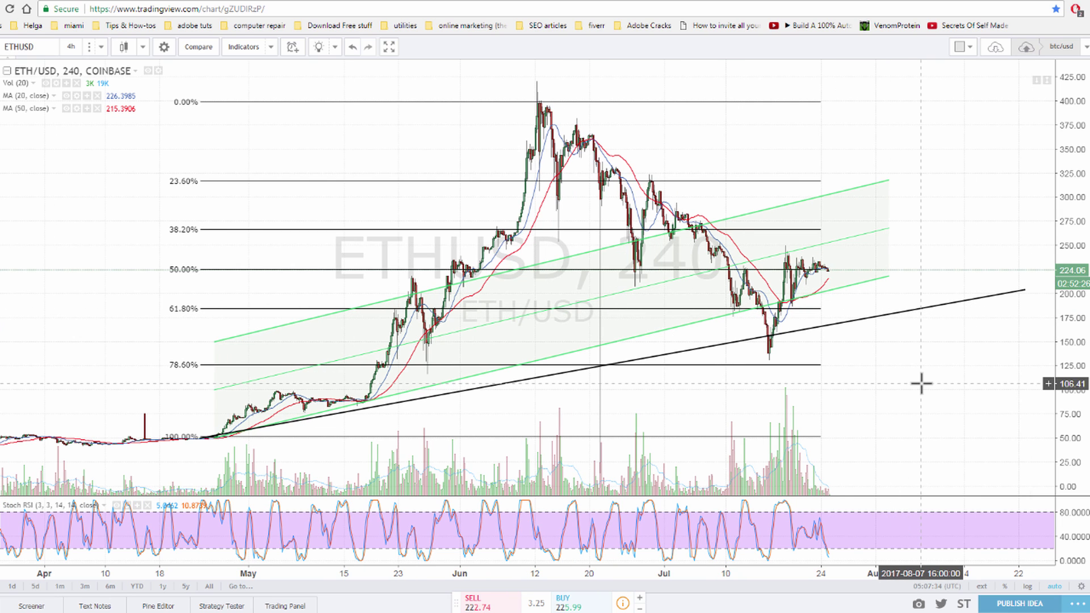